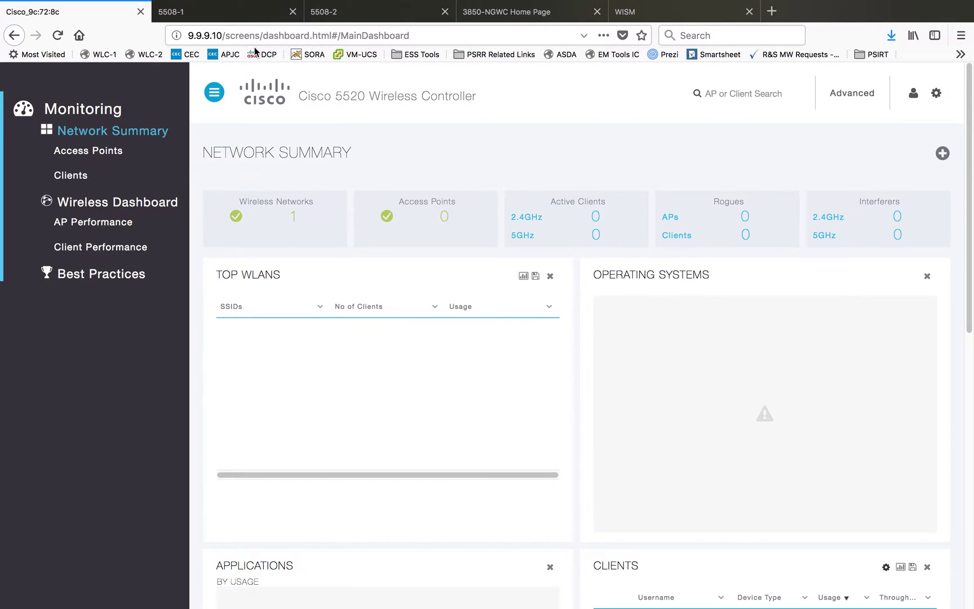
Check the 5508-1 controller's software version (8.0.140.0), then return to the 5520 dashboard
click(182, 15)
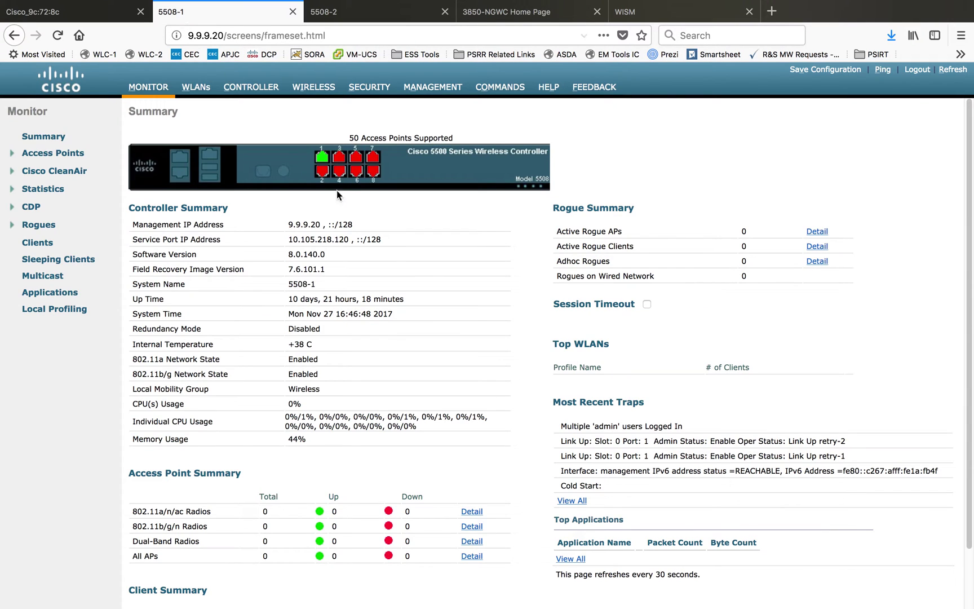
double_click(308, 254)
click(77, 15)
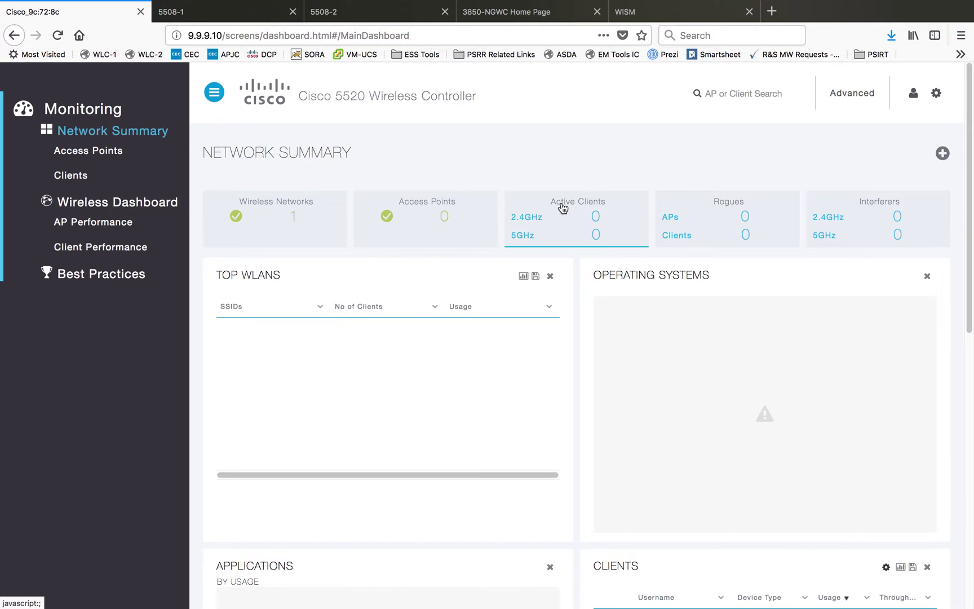
scroll(562, 208, down, 5)
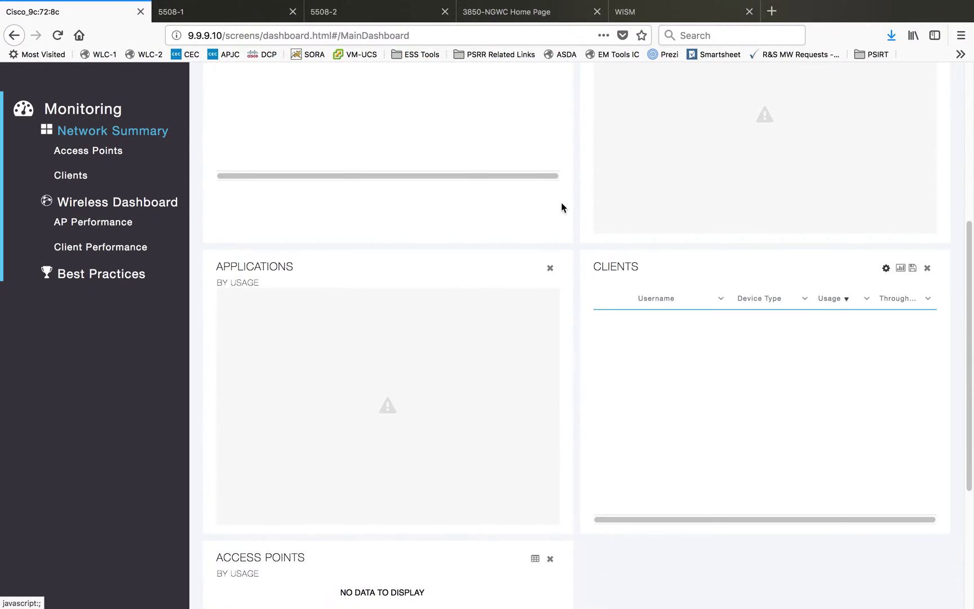
scroll(562, 208, up, 5)
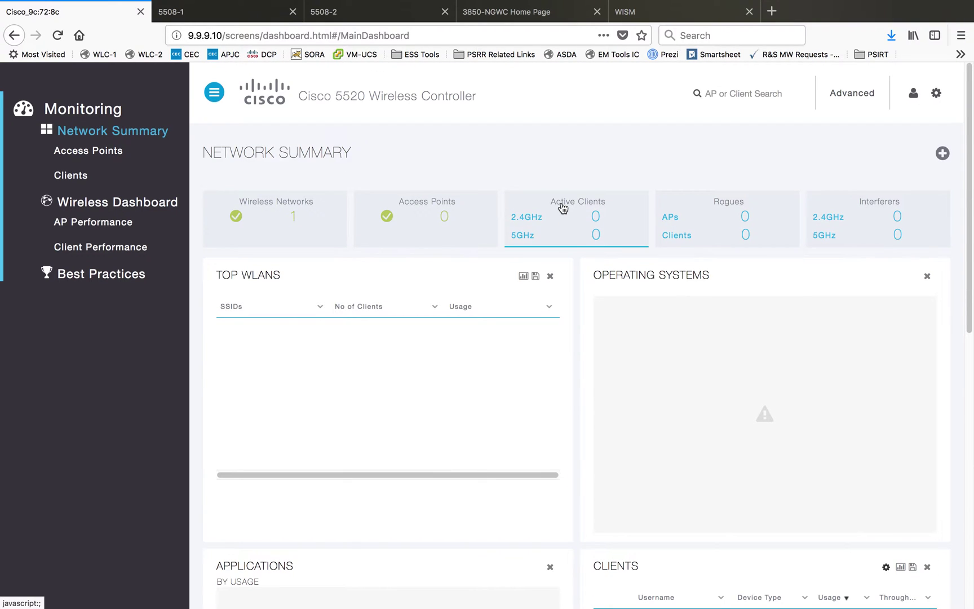
click(100, 156)
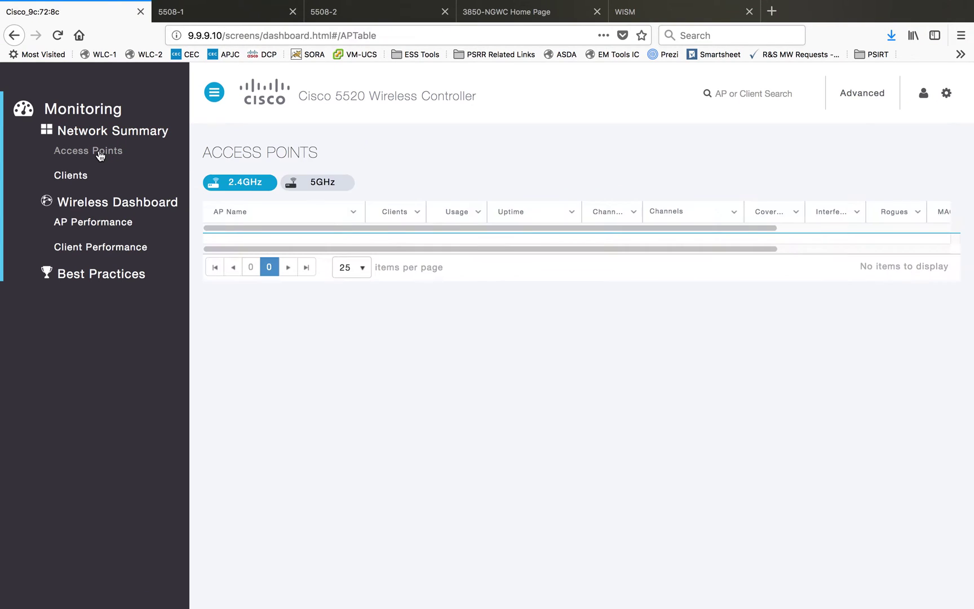
click(130, 133)
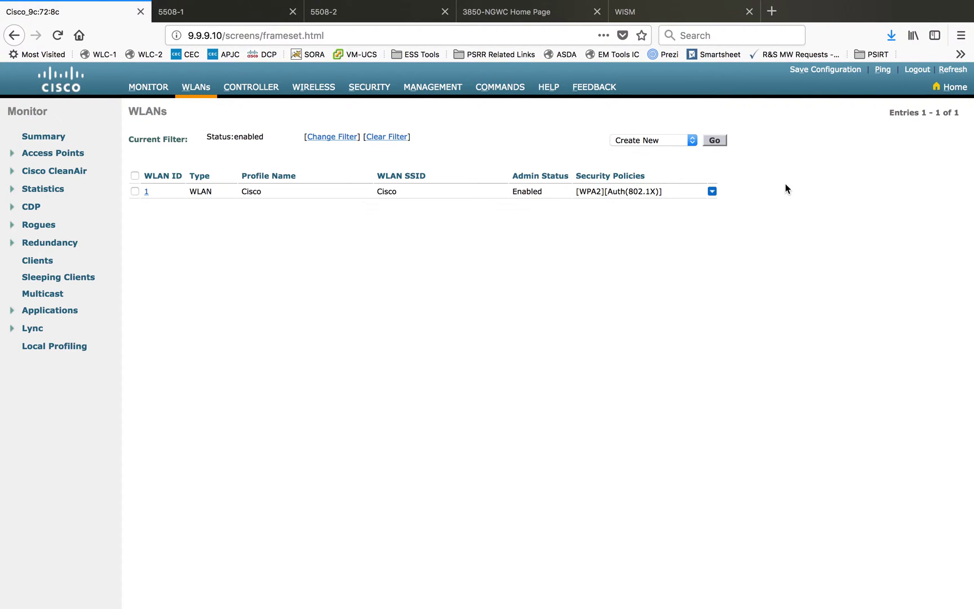
click(952, 87)
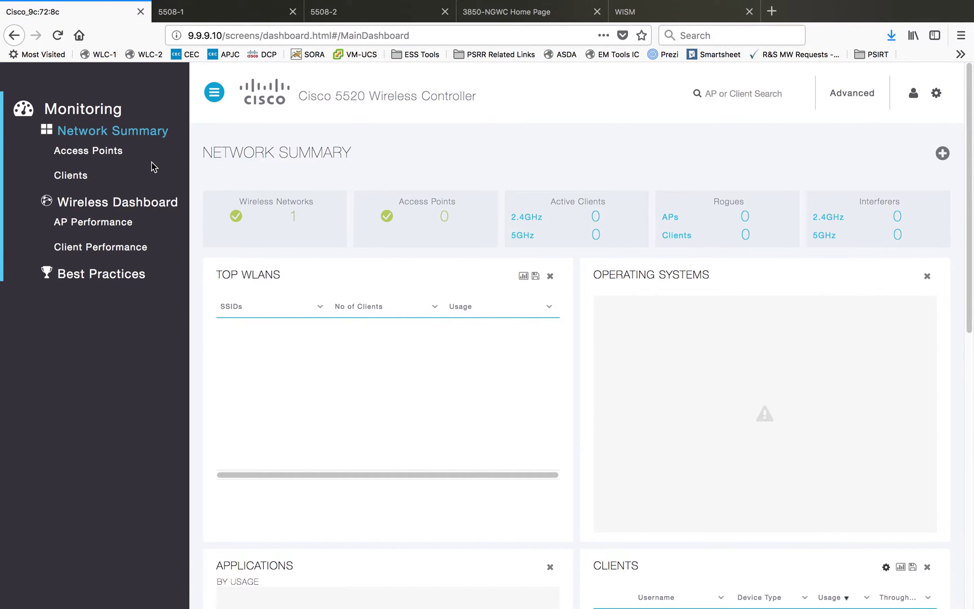
click(103, 155)
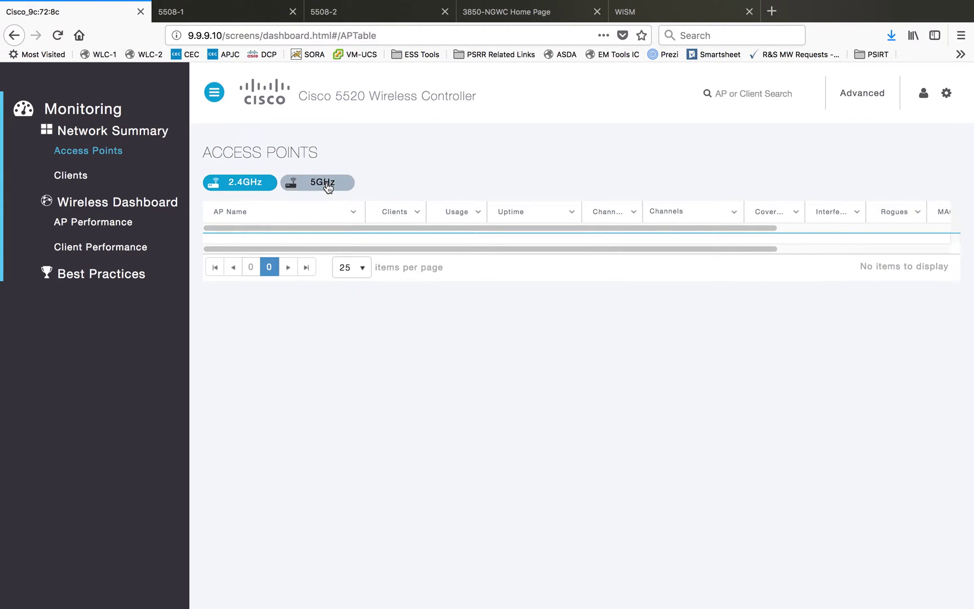
Refresh the Clients table and show the Name column's Columns and Filter options
click(78, 180)
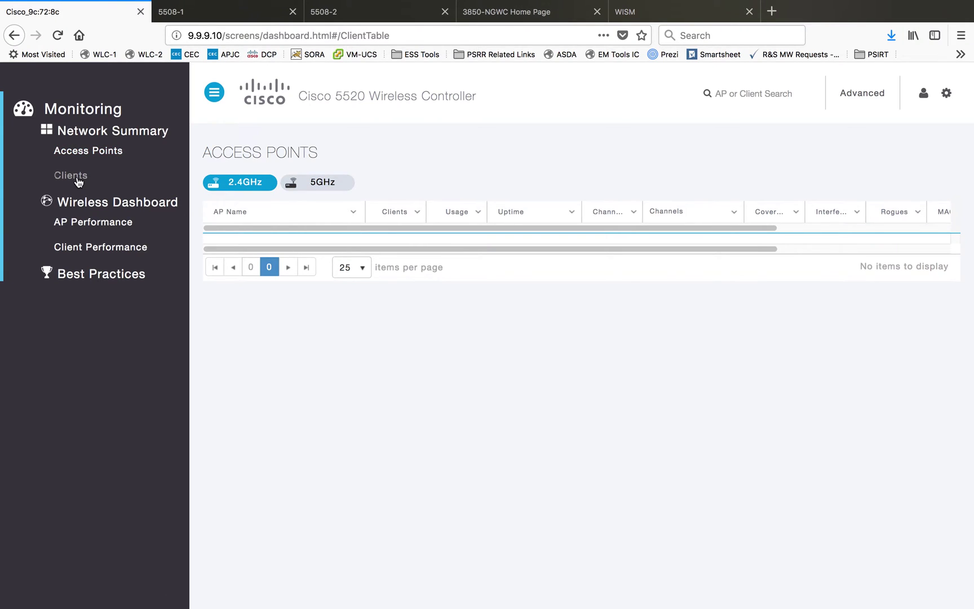
click(142, 183)
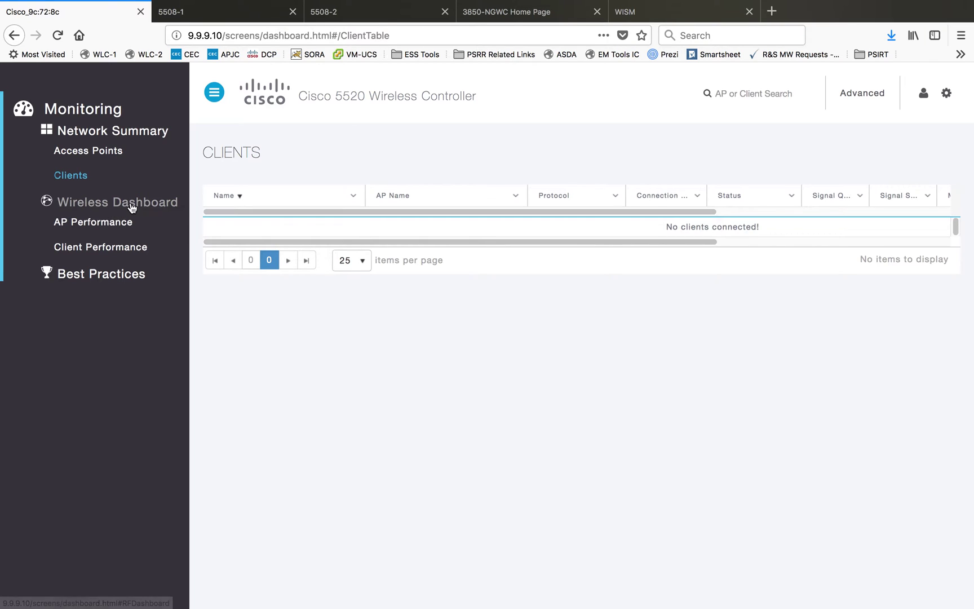
click(353, 196)
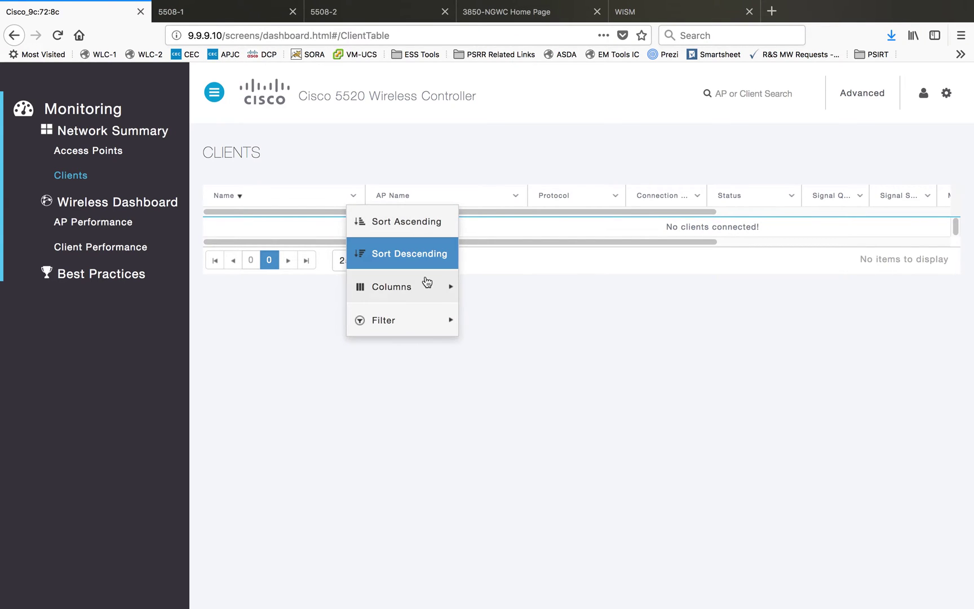
mouse_move(425, 291)
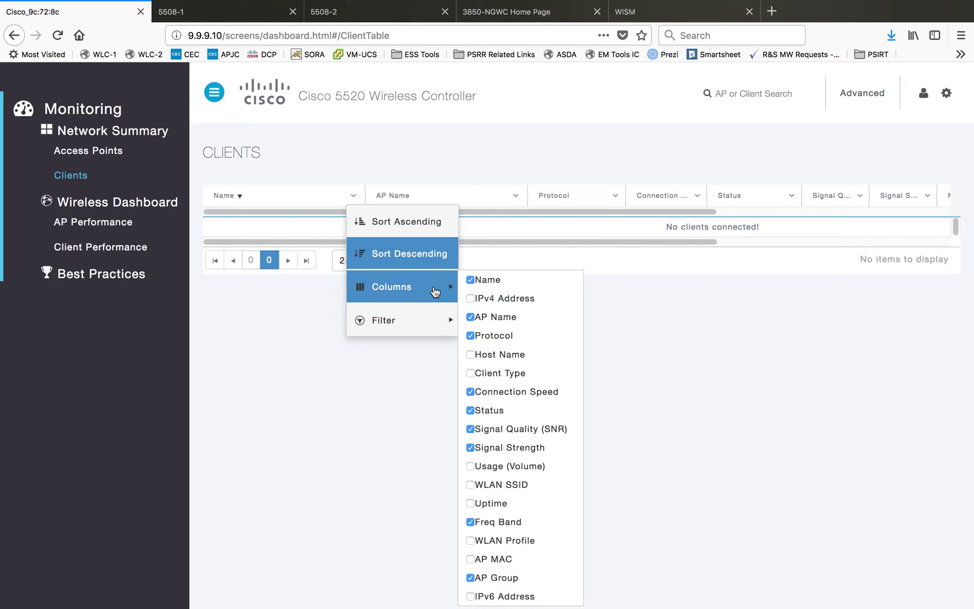
mouse_move(417, 321)
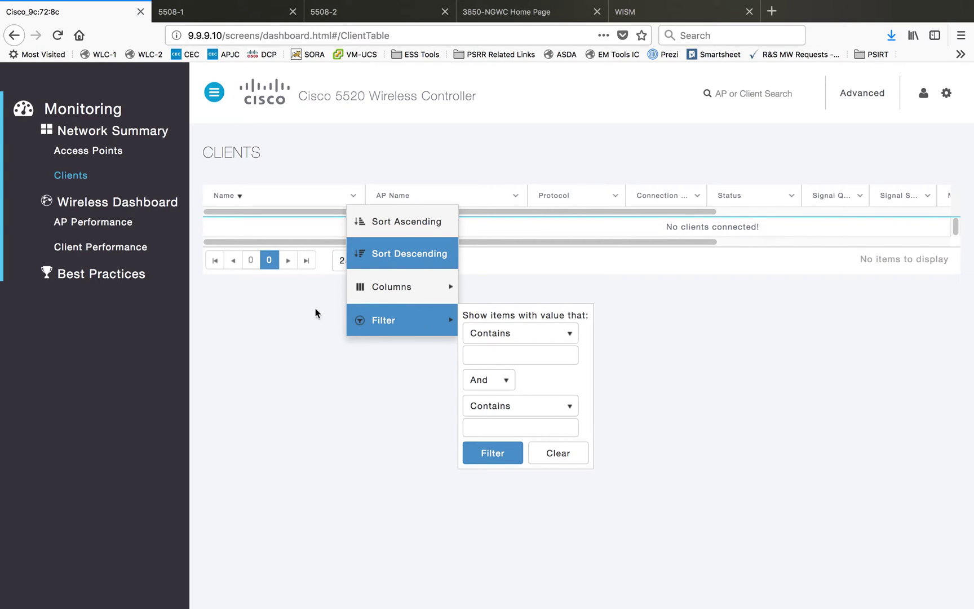
Review the AP Performance charts, then the Client Performance and Best Practices (score 15/39) pages
click(99, 225)
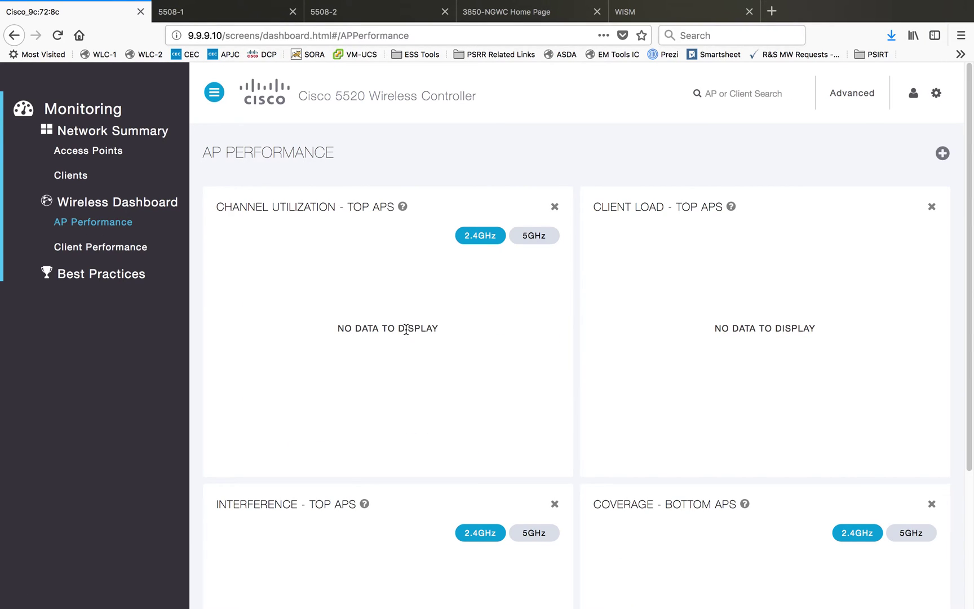
scroll(406, 330, down, 3)
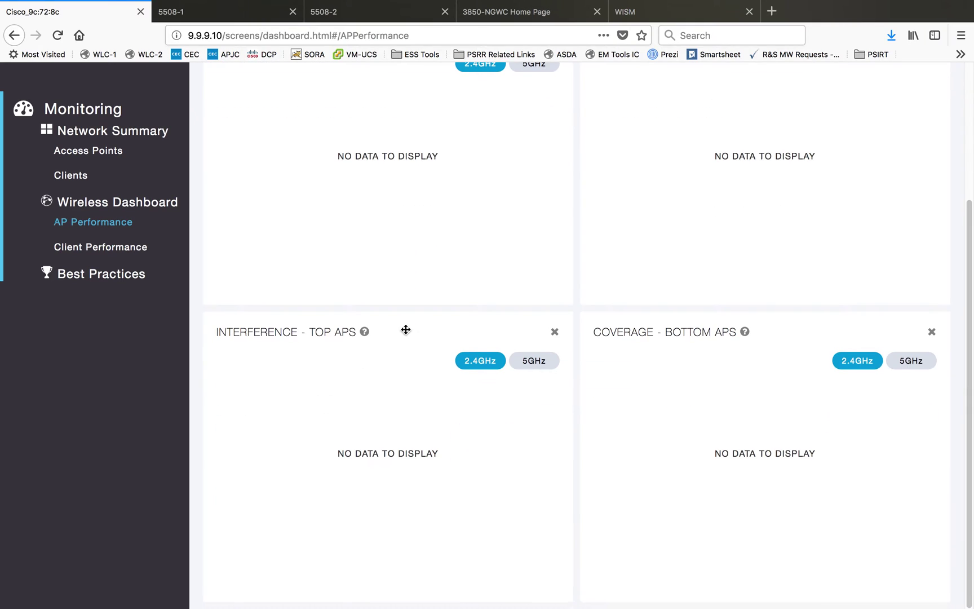
scroll(406, 330, up, 3)
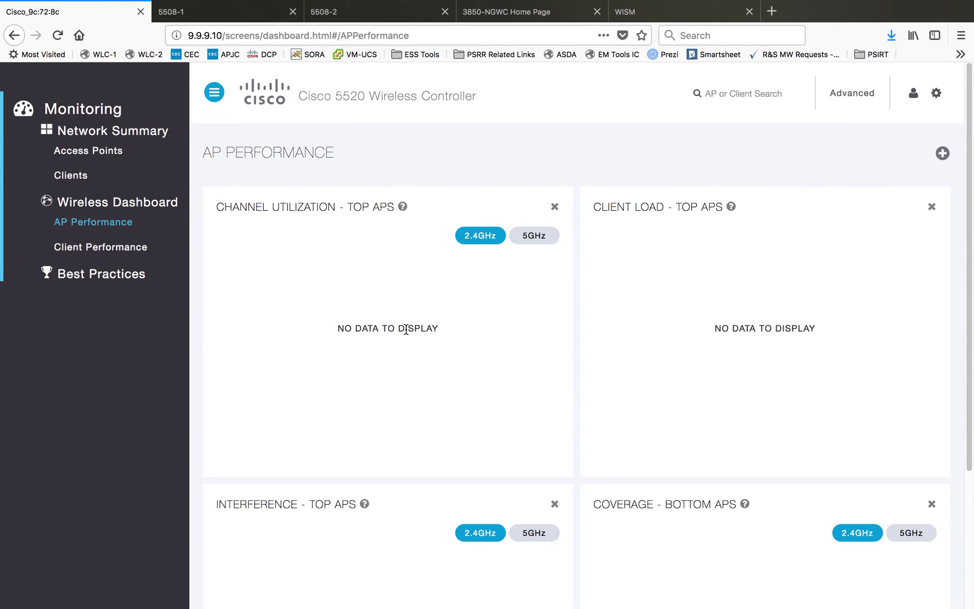
click(113, 250)
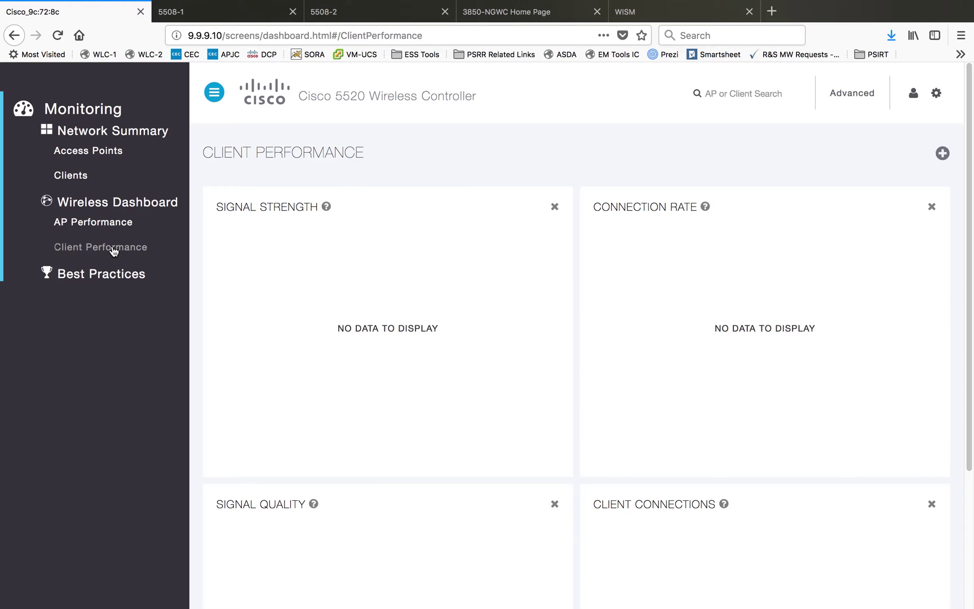
click(94, 277)
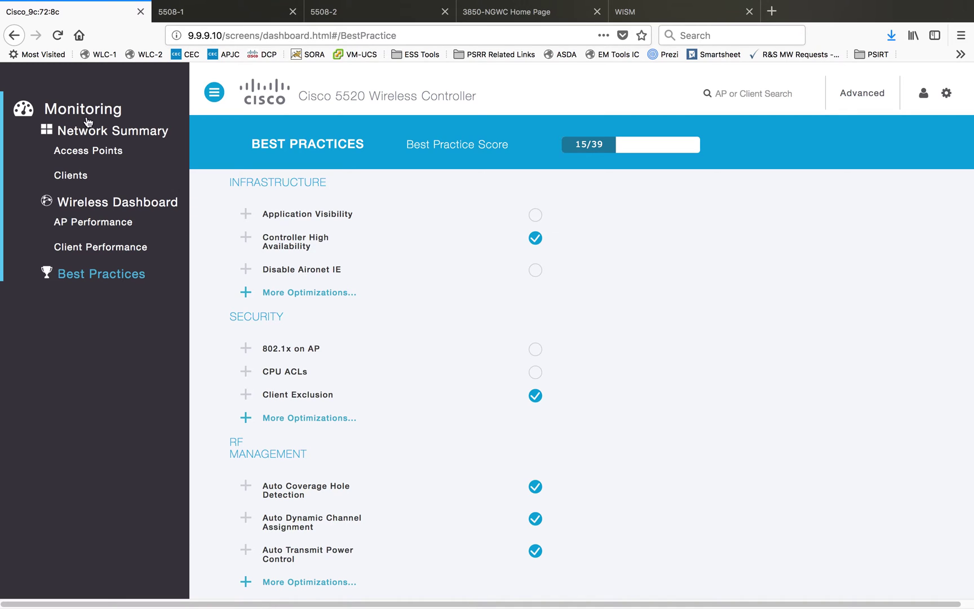
Go from the 5520 Network Summary to its classic Monitor Summary showing version 8.2.151.0
click(97, 133)
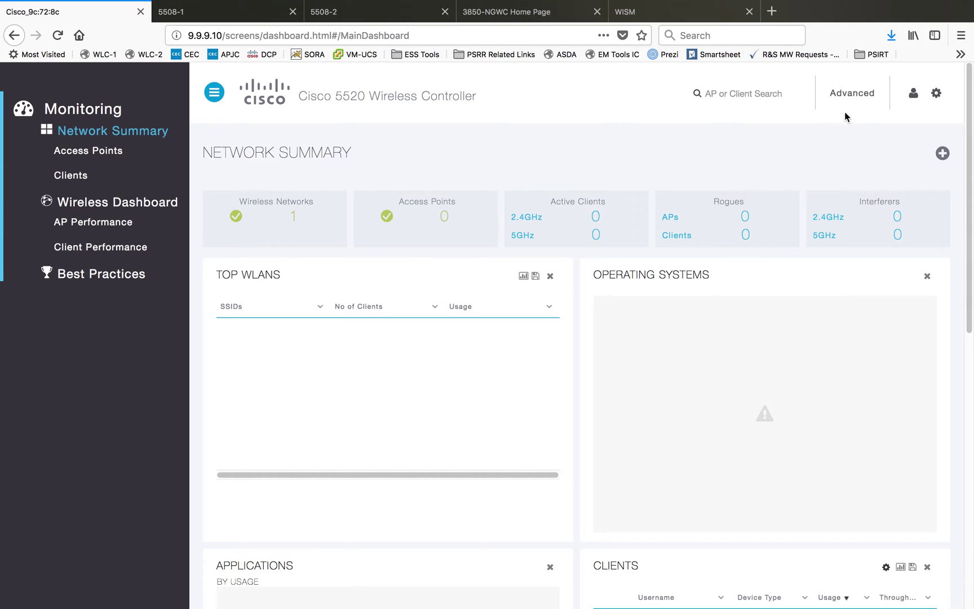
click(863, 98)
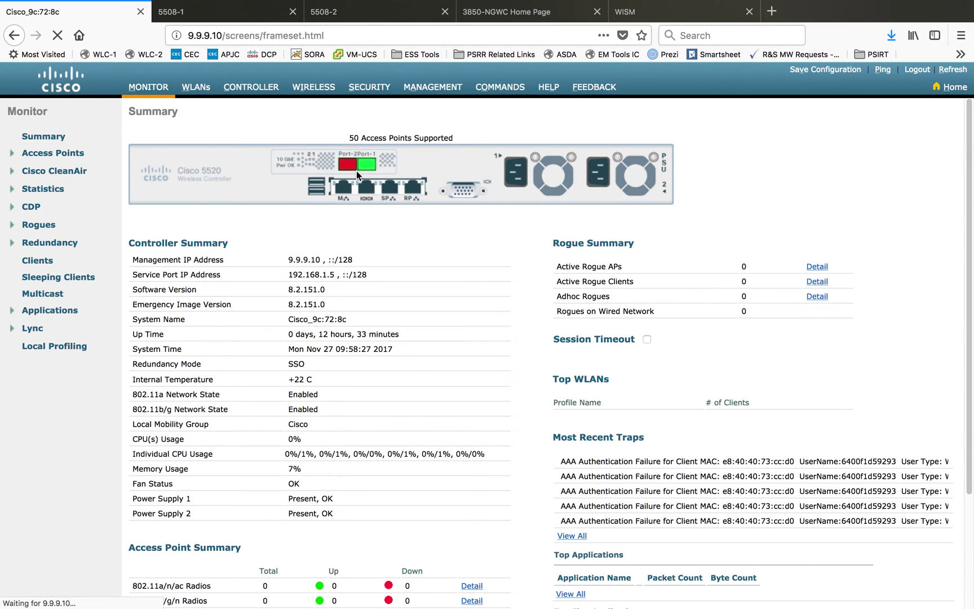
drag(318, 292, 321, 292)
scroll(453, 386, down, 5)
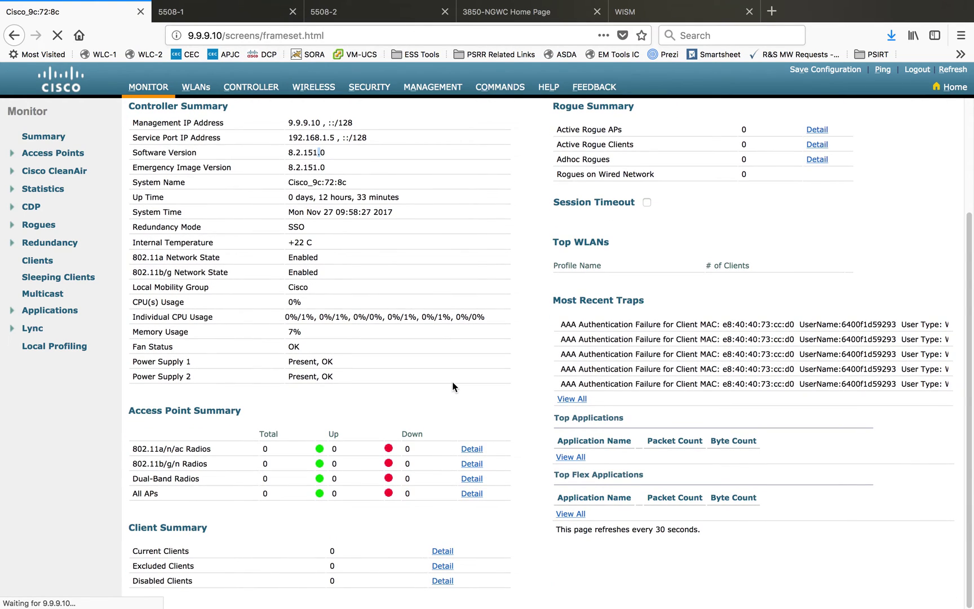
scroll(452, 381, up, 5)
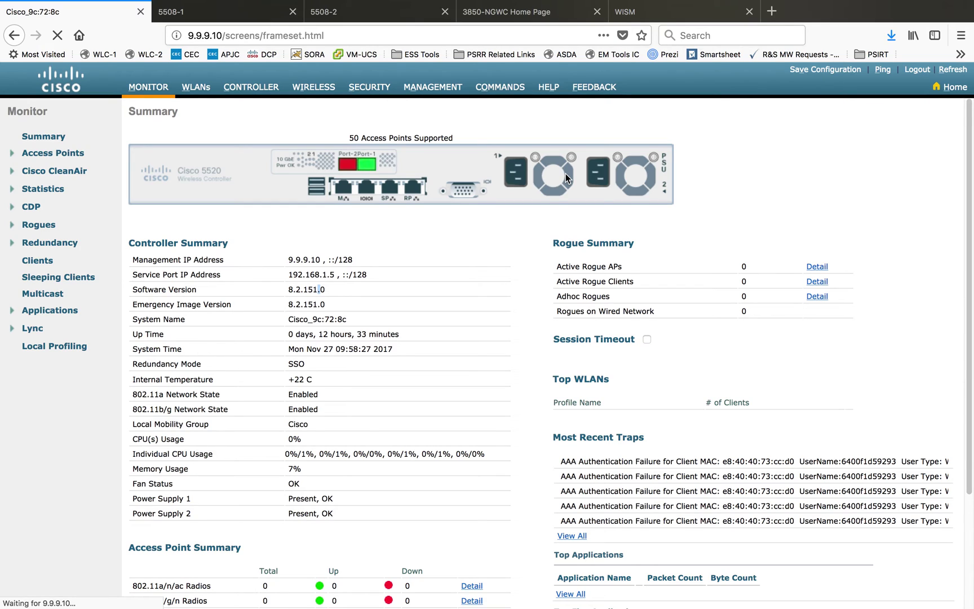
View the 5508-1 summary, then the 5508-2 classic Summary page, before moving to the 3850-NGWC switch
click(198, 13)
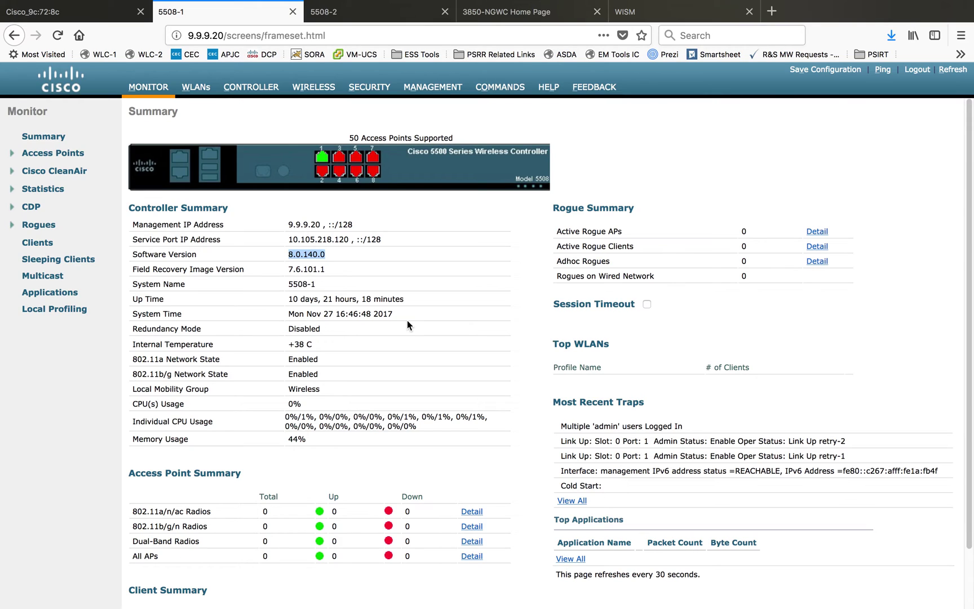
click(350, 16)
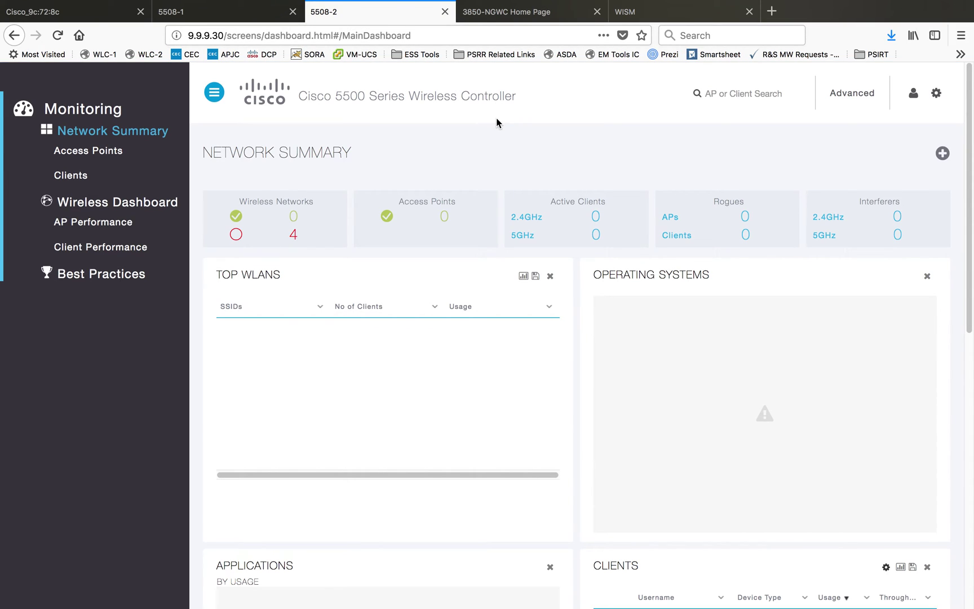
click(856, 96)
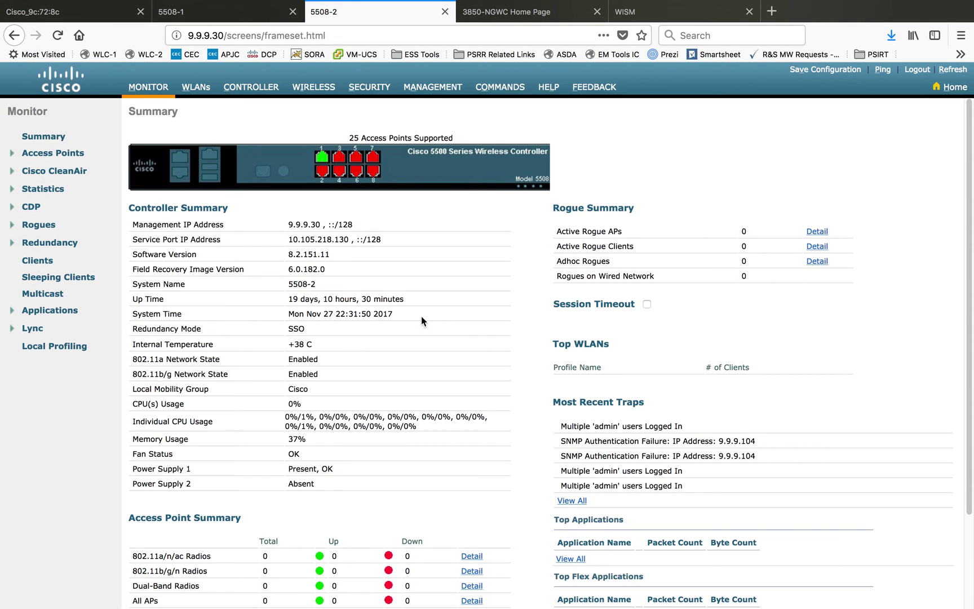
scroll(408, 269, down, 3)
scroll(408, 270, up, 3)
click(491, 14)
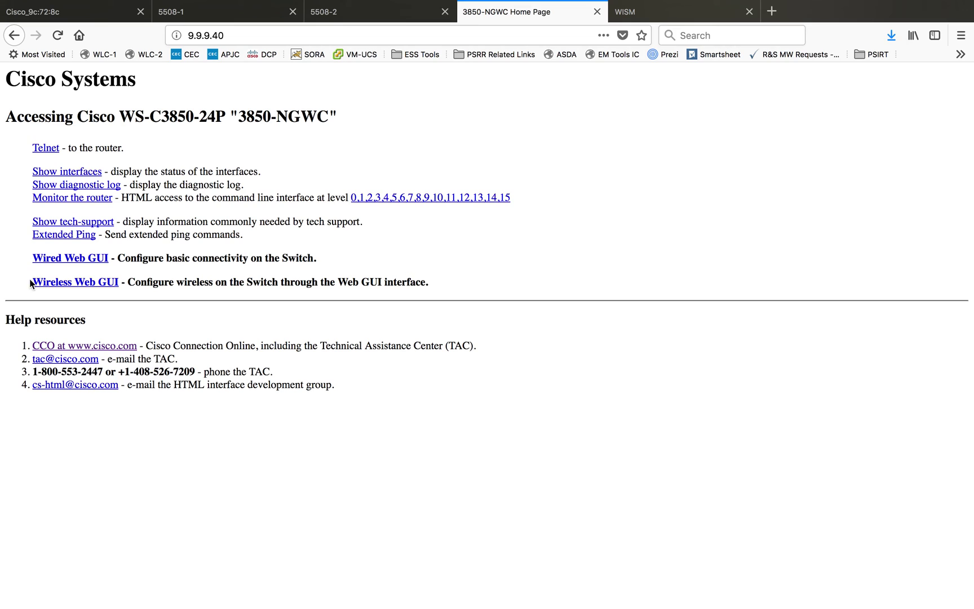
View the 3850 Wireless Web GUI's Monitor > Controller inventory, then move to the WiSM controller
click(81, 287)
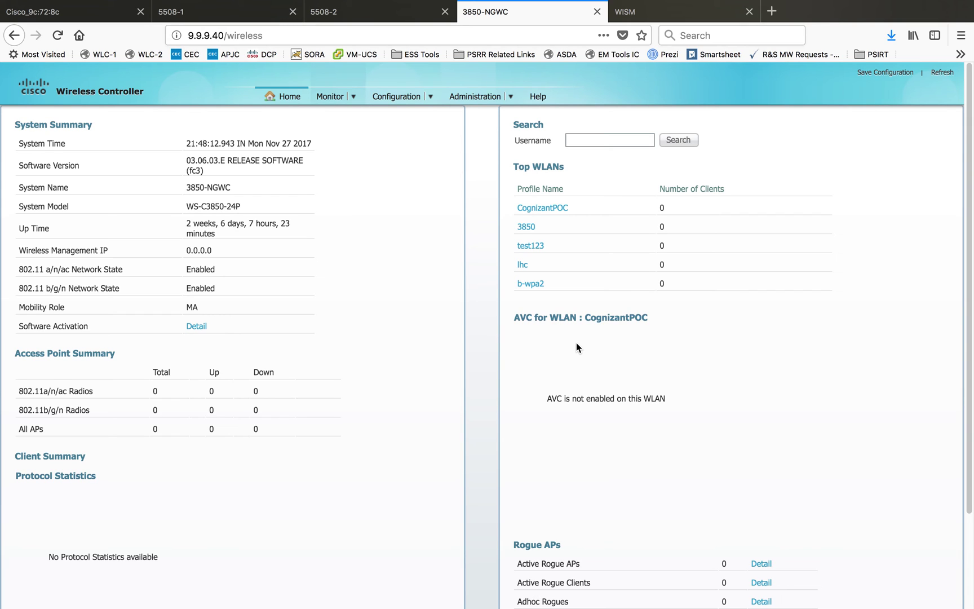
scroll(576, 342, down, 3)
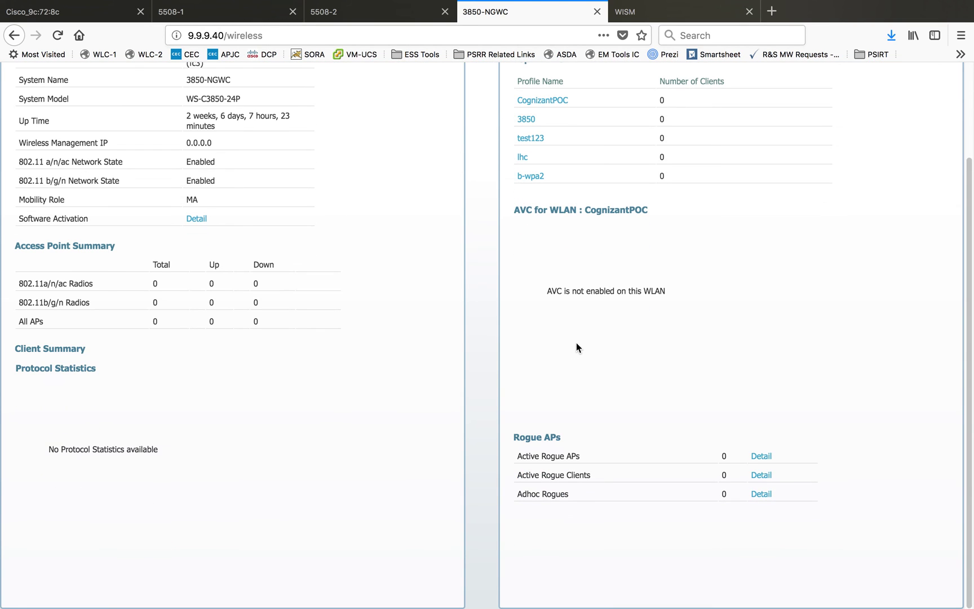
scroll(576, 347, up, 3)
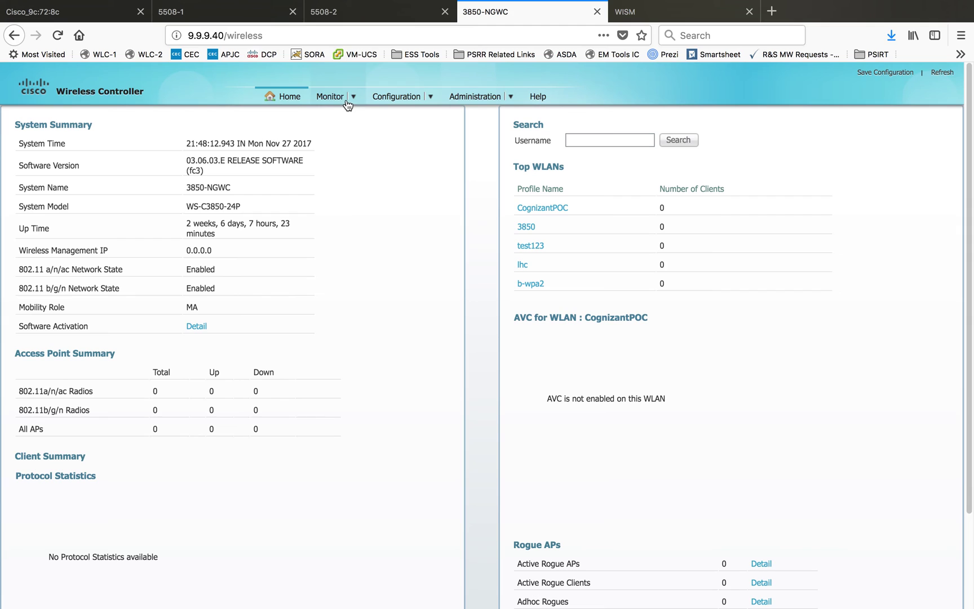
mouse_move(347, 102)
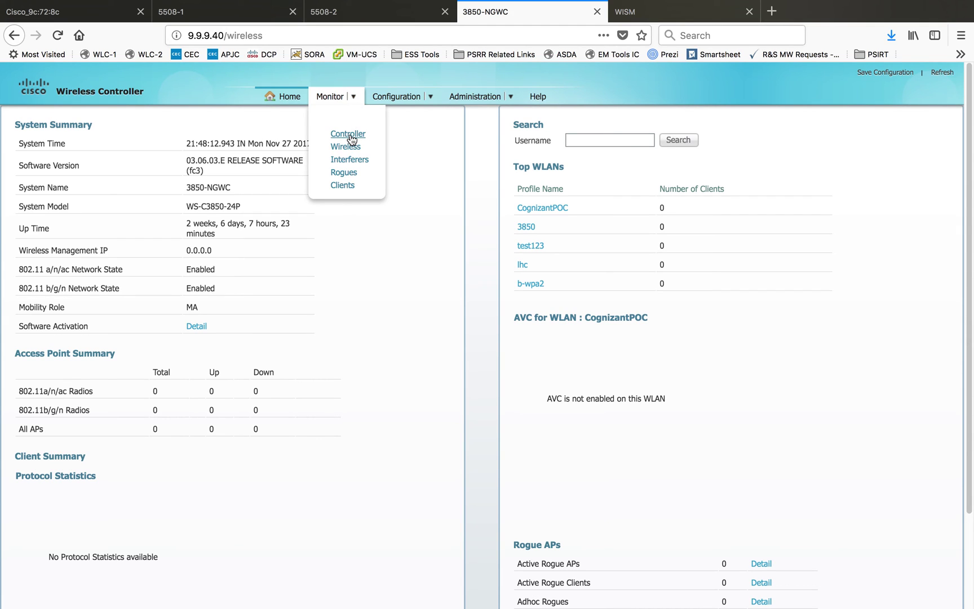
click(348, 134)
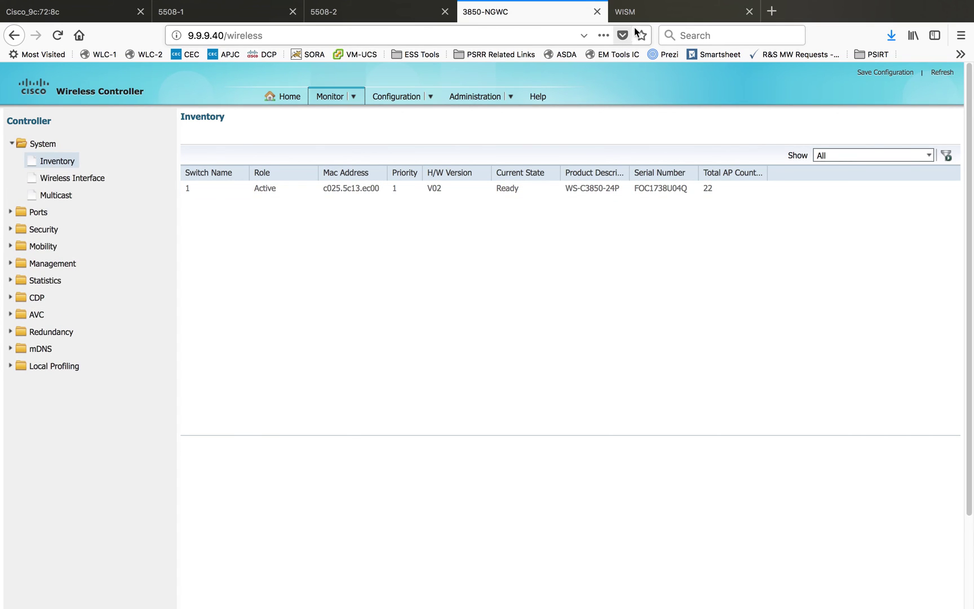
click(650, 16)
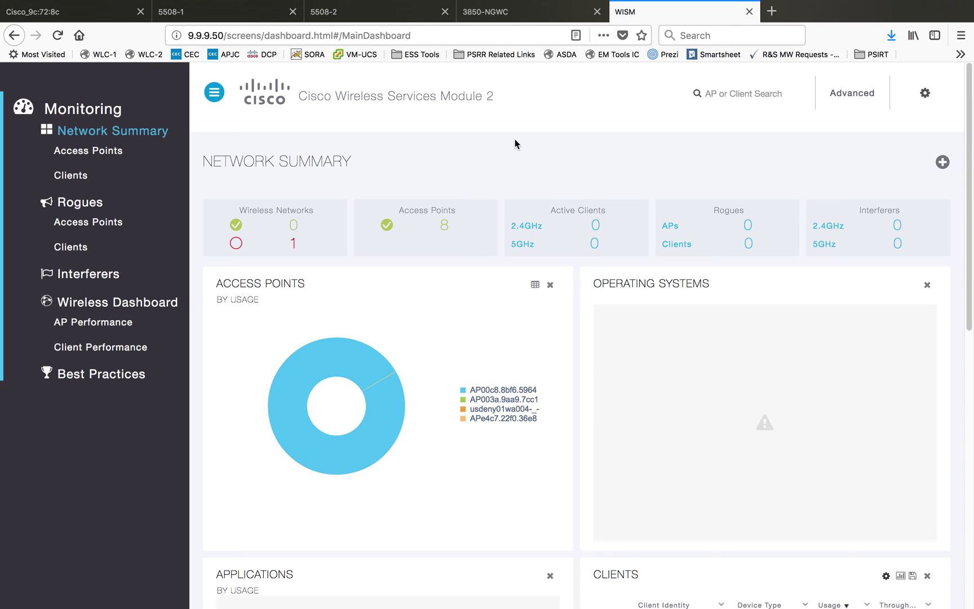
Load the WiSM's classic Monitor Summary, showing software version 8.4.10.11
click(857, 98)
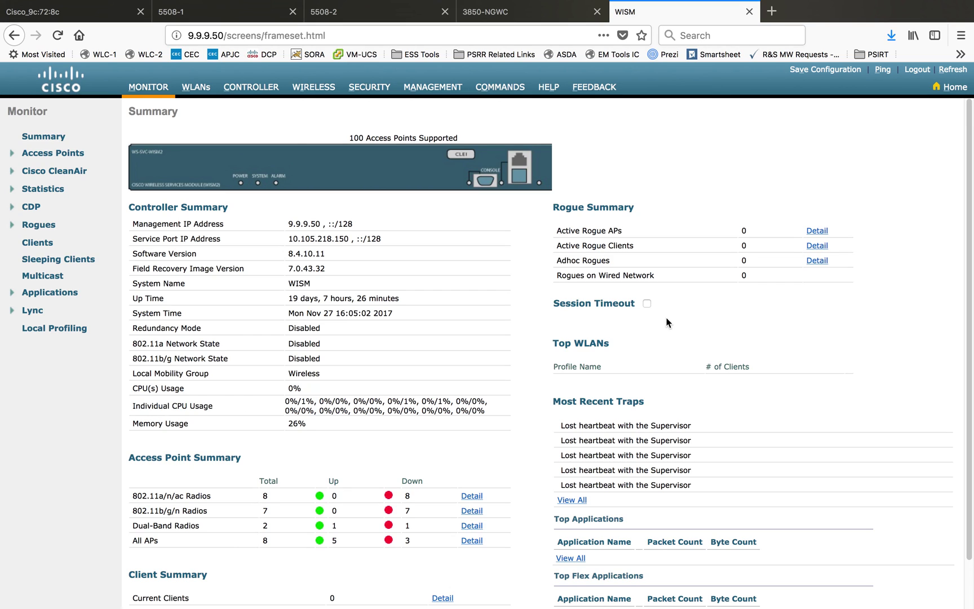
mouse_move(484, 16)
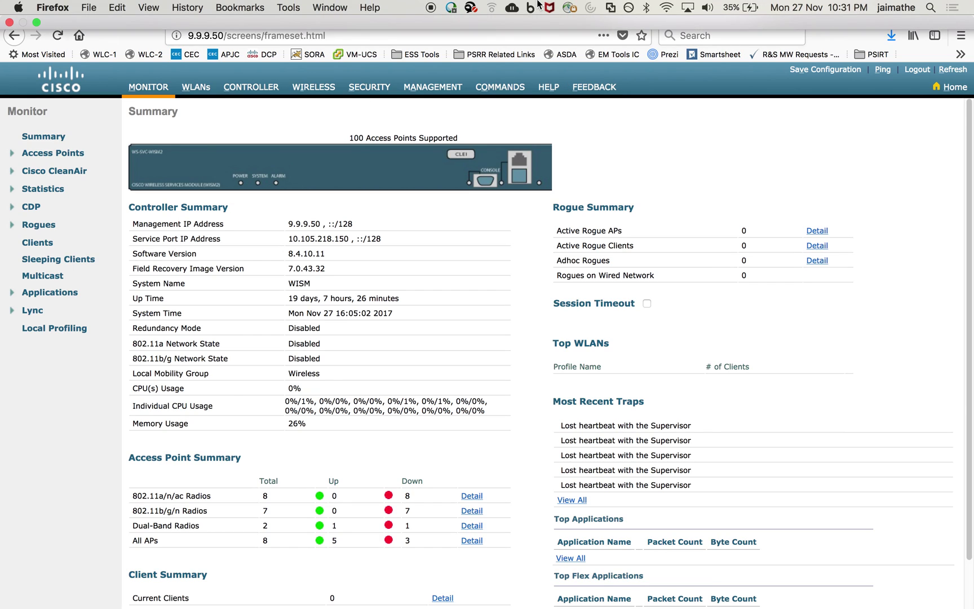